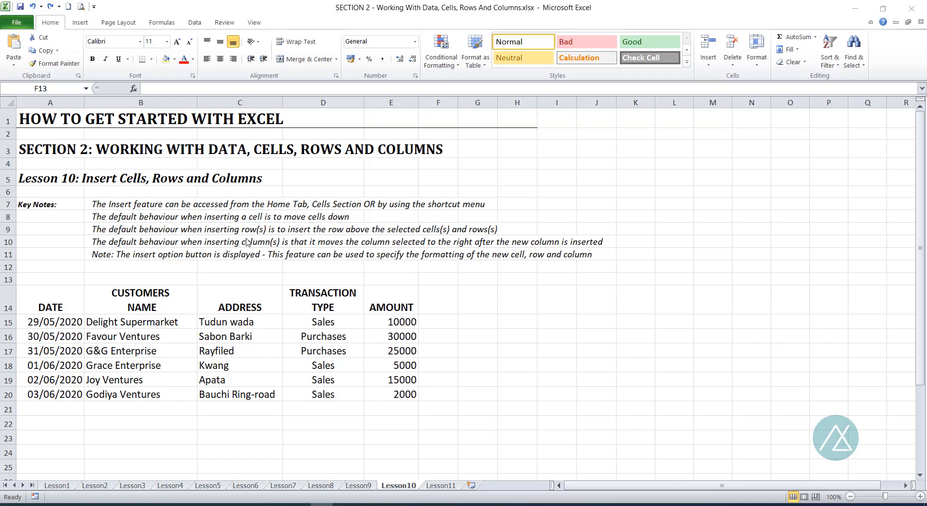
Insert a blank cell at D16 with the cells shifted down, using the Format Same As Above option.
left_click(319, 341)
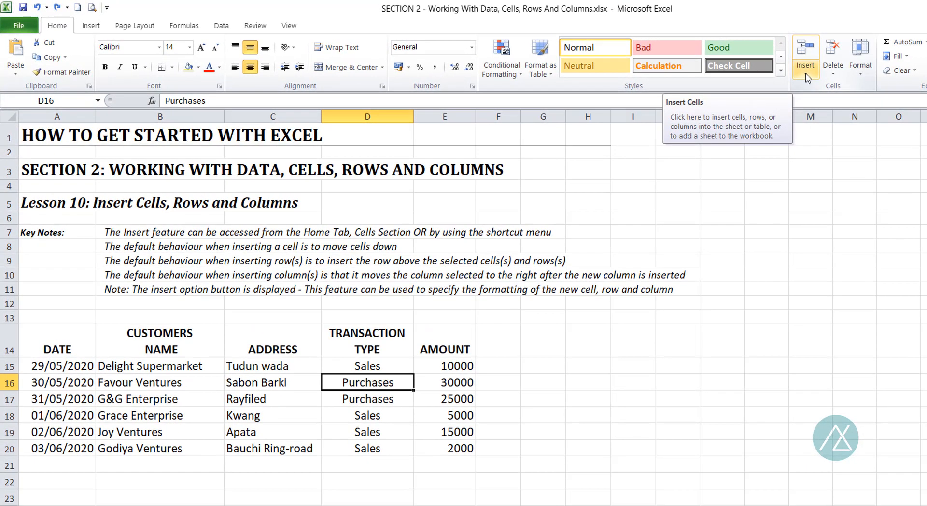
left_click(805, 76)
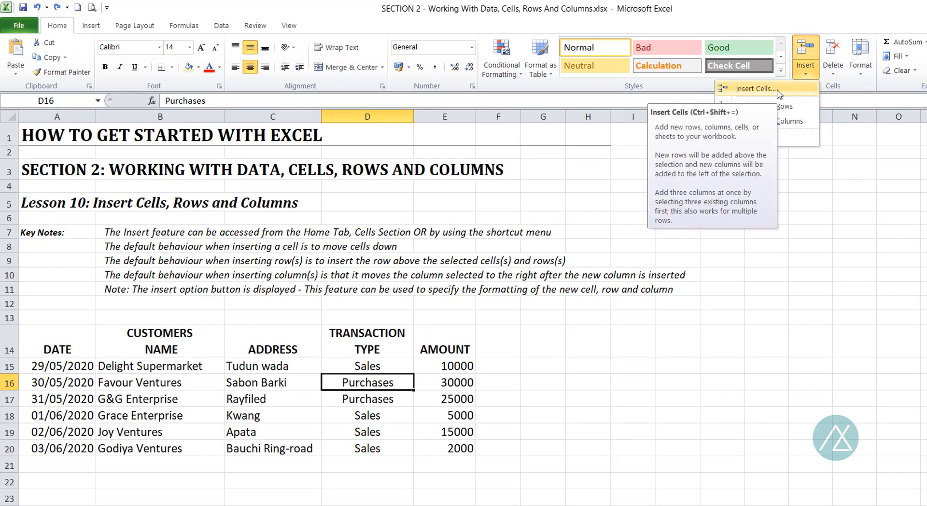
left_click(754, 89)
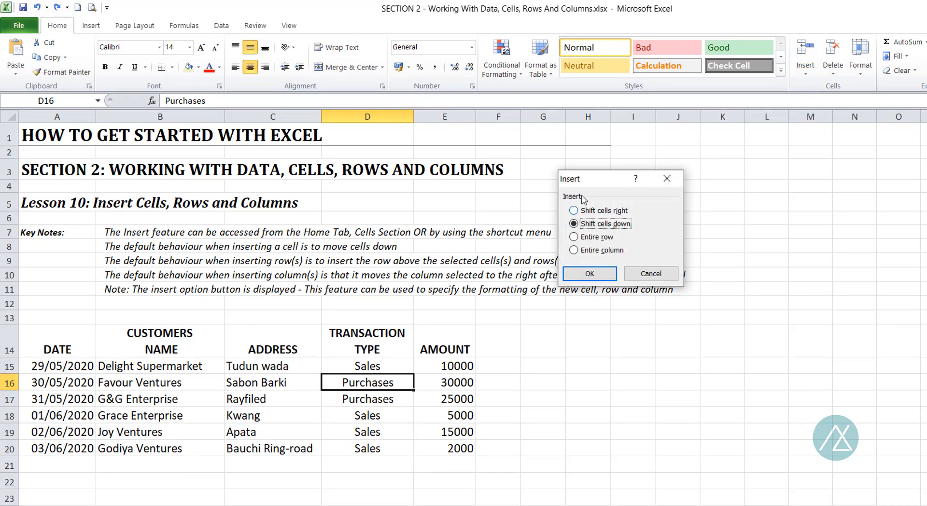
left_click_drag(584, 186, 564, 186)
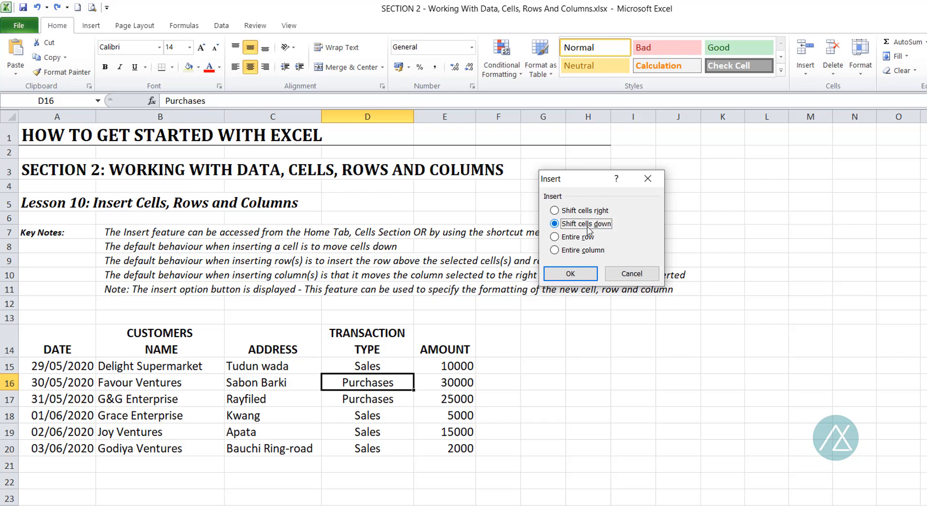
left_click(576, 273)
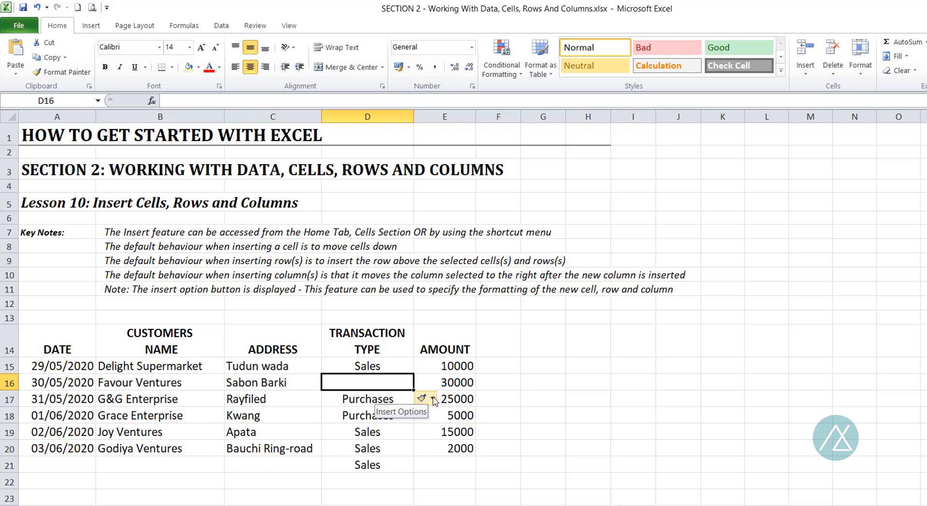
left_click(433, 399)
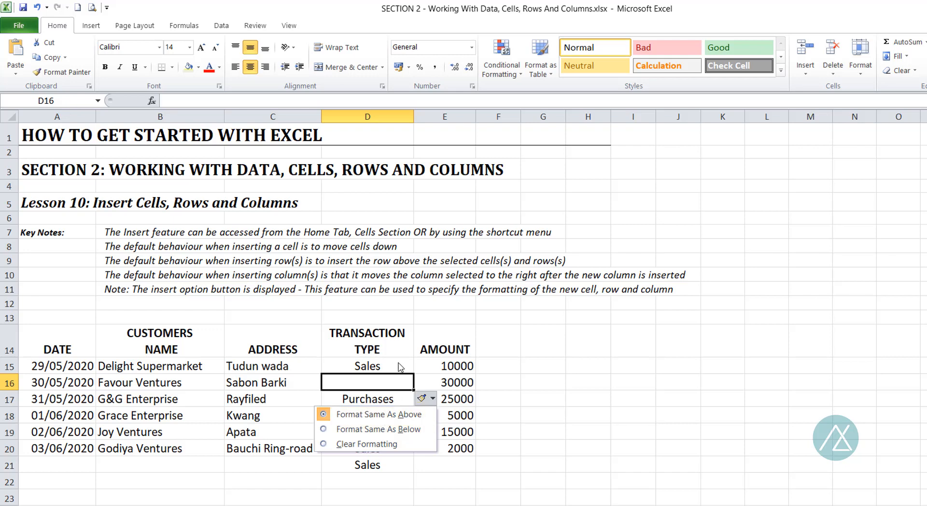
left_click(379, 414)
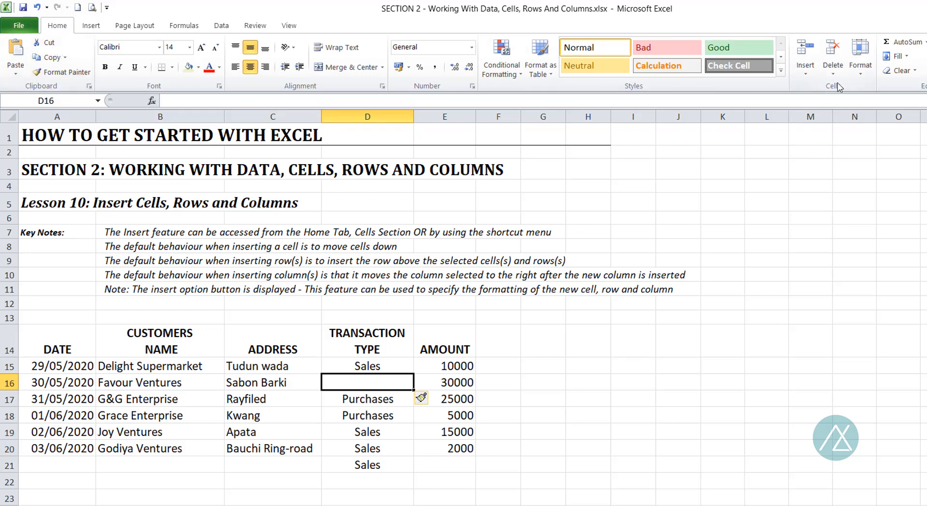
Undo the insertion of the blank cell at D16 in the transaction type column.
left_click(806, 70)
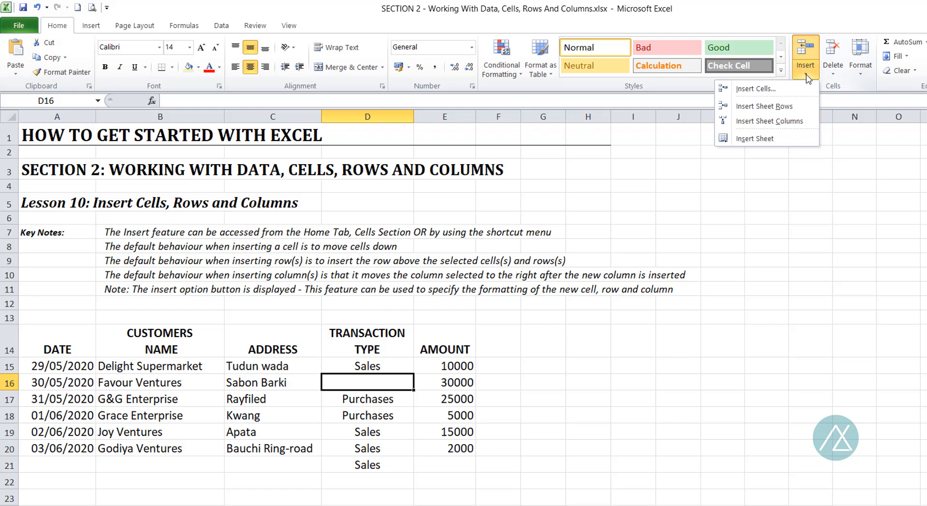
left_click(773, 92)
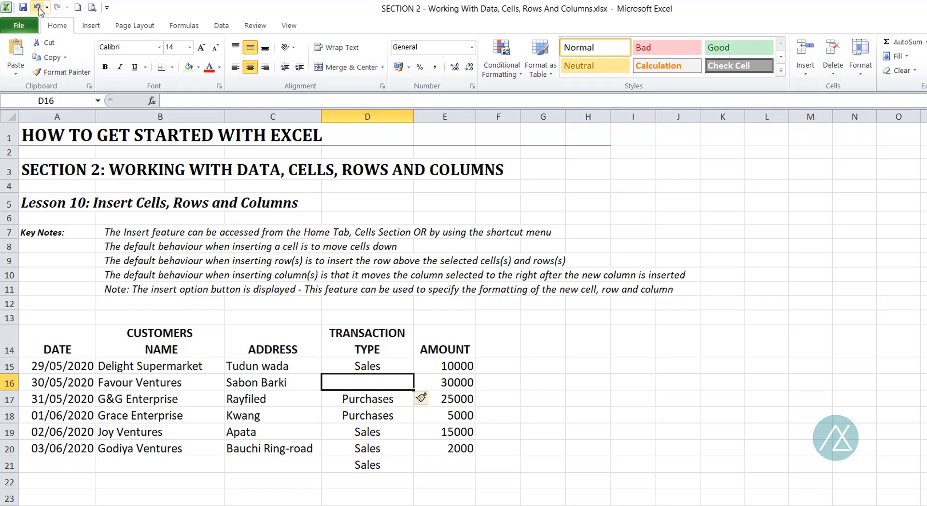
left_click(37, 7)
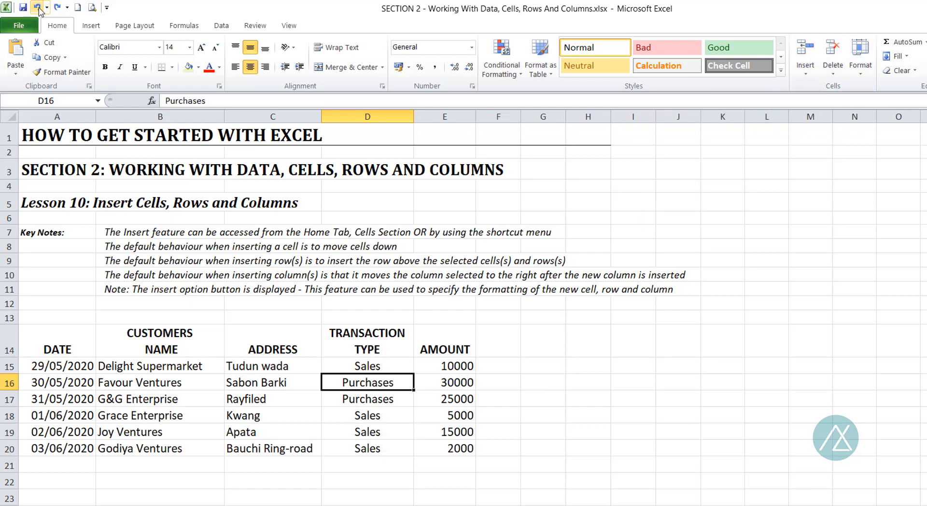
Insert a blank cell at D16 with Shift cells down, and undo that insertion.
right_click(366, 383)
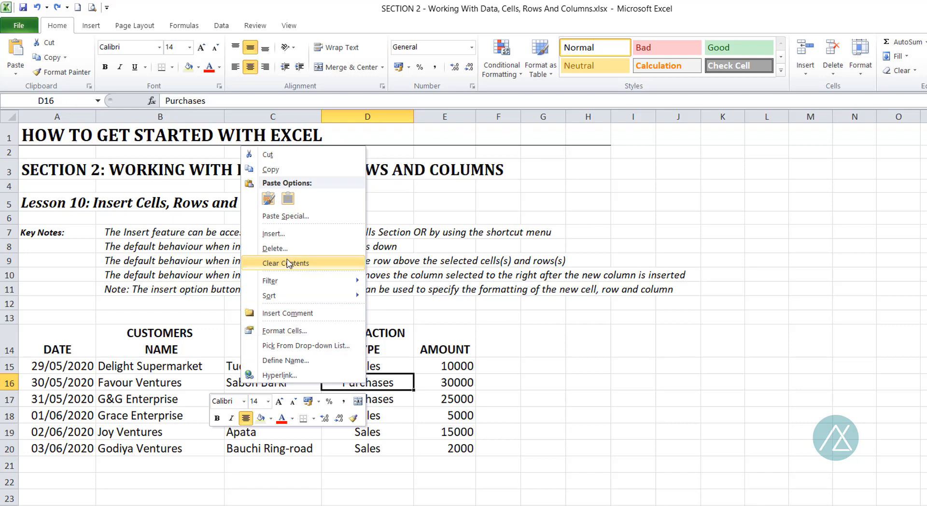
left_click(287, 235)
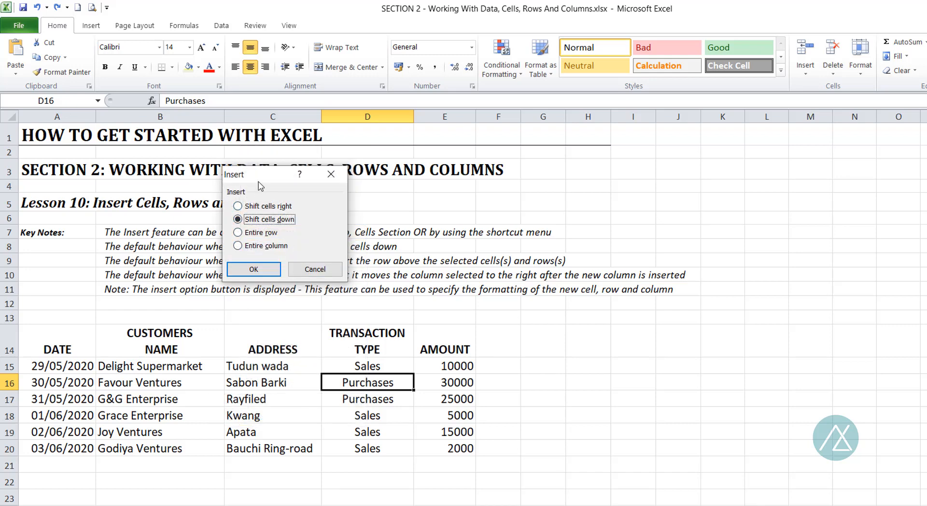
left_click_drag(265, 181, 416, 214)
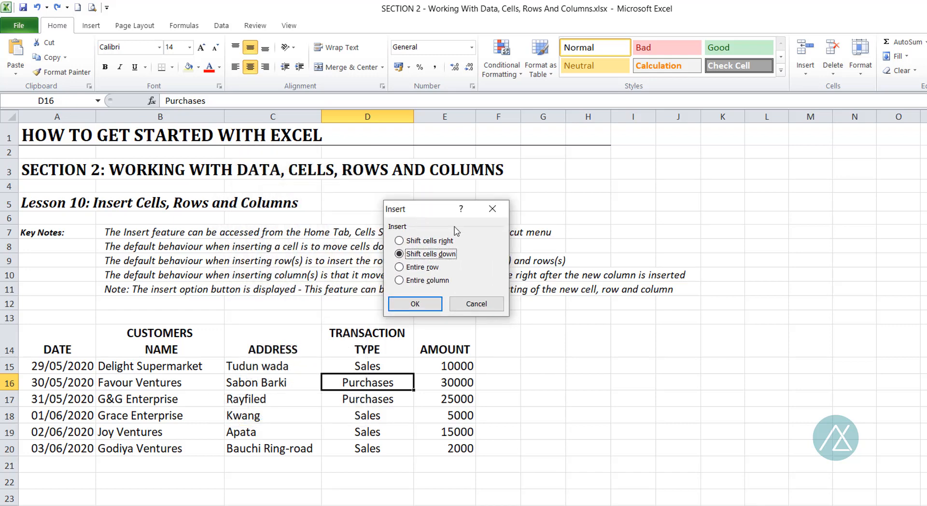
left_click(412, 303)
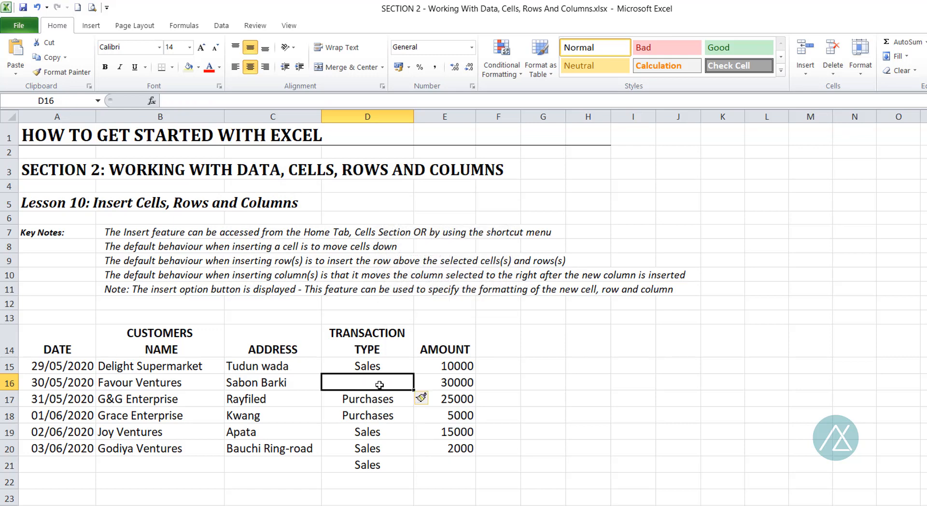
left_click(37, 8)
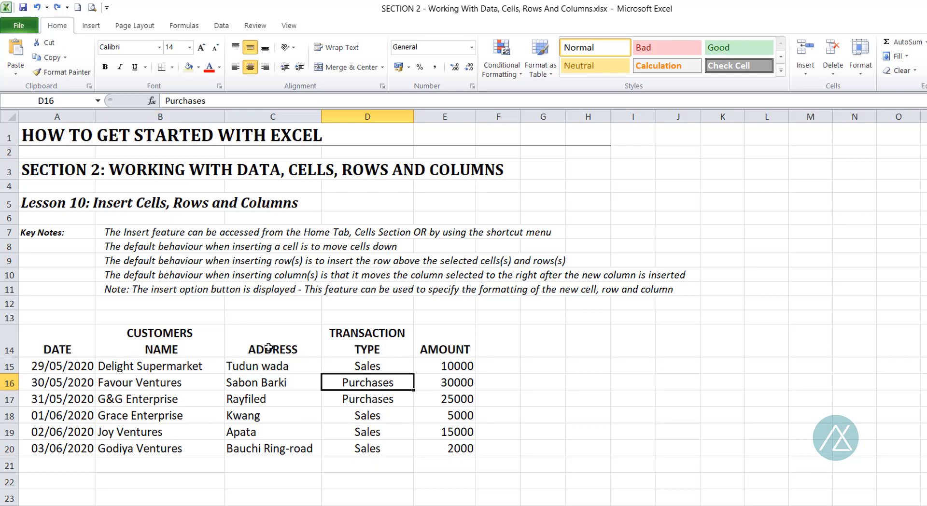
Insert blank cells at the address range C14:C20 with the existing cells shifted right.
left_click_drag(269, 341, 286, 445)
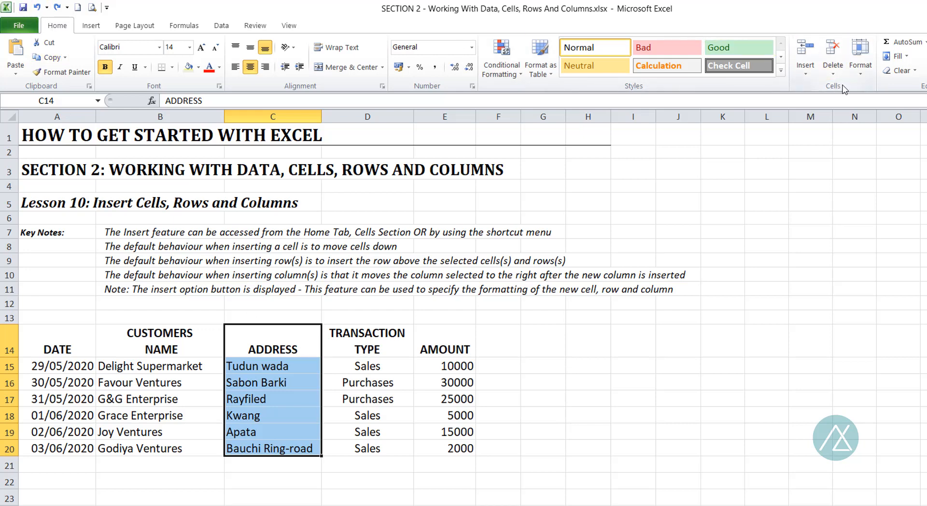
left_click(806, 75)
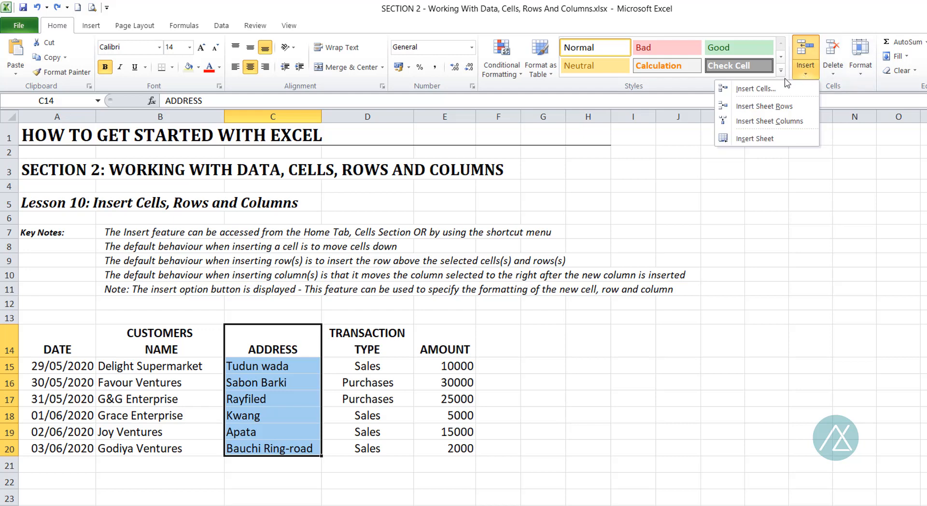
left_click(756, 89)
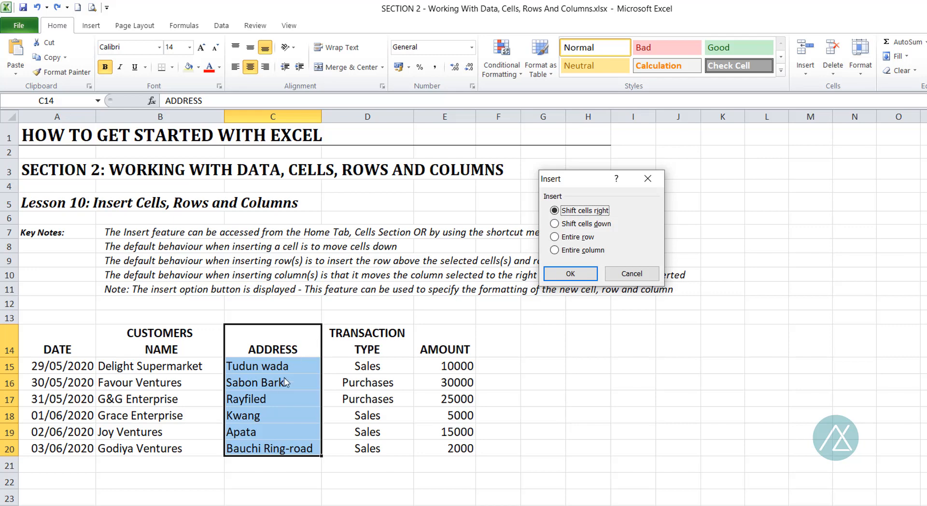
left_click(571, 275)
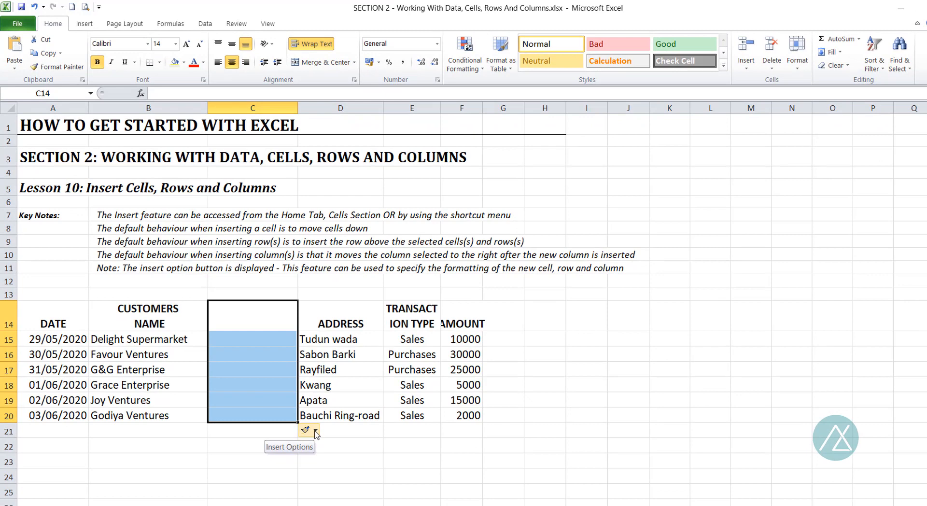
Apply Format Same As Left to the inserted cells C14:C20, and undo their insertion.
left_click(316, 430)
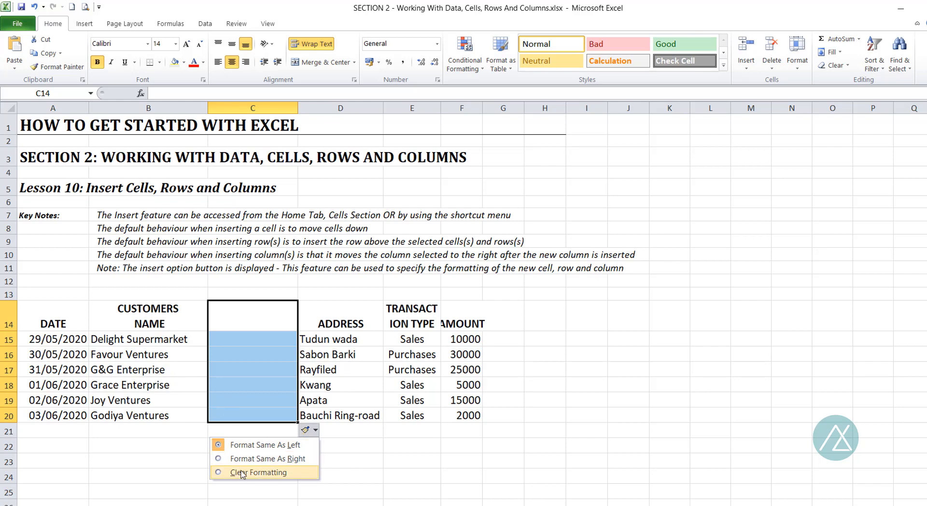
left_click(298, 447)
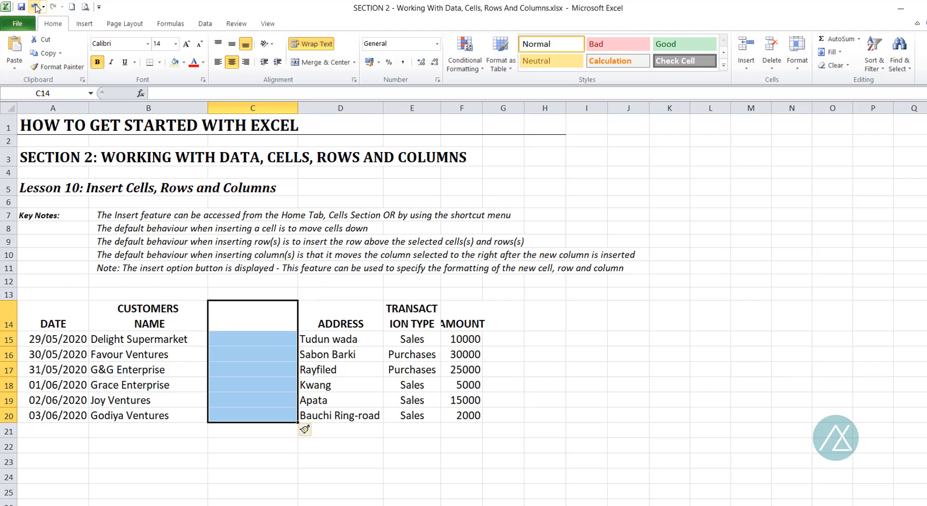
left_click(35, 7)
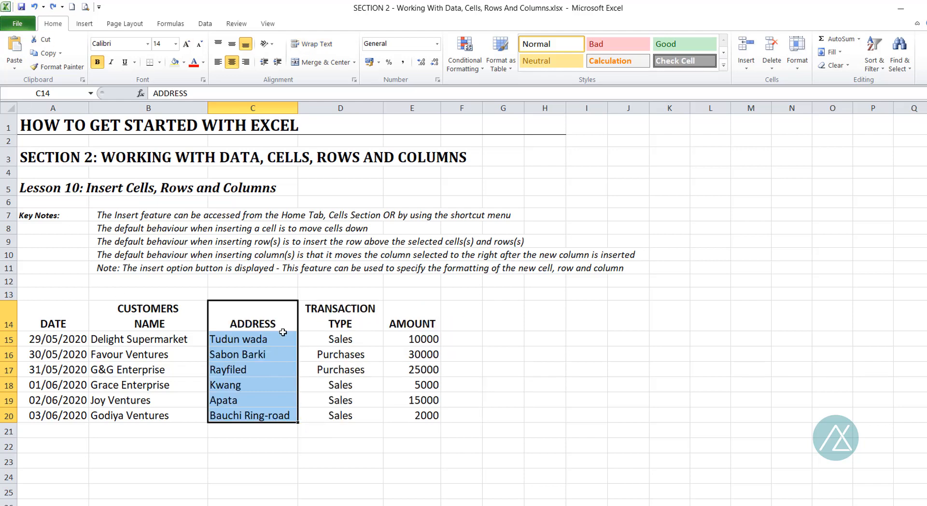
Insert an entire row at cell D16 above the Favour Ventures record, and undo the row insertion.
left_click(340, 354)
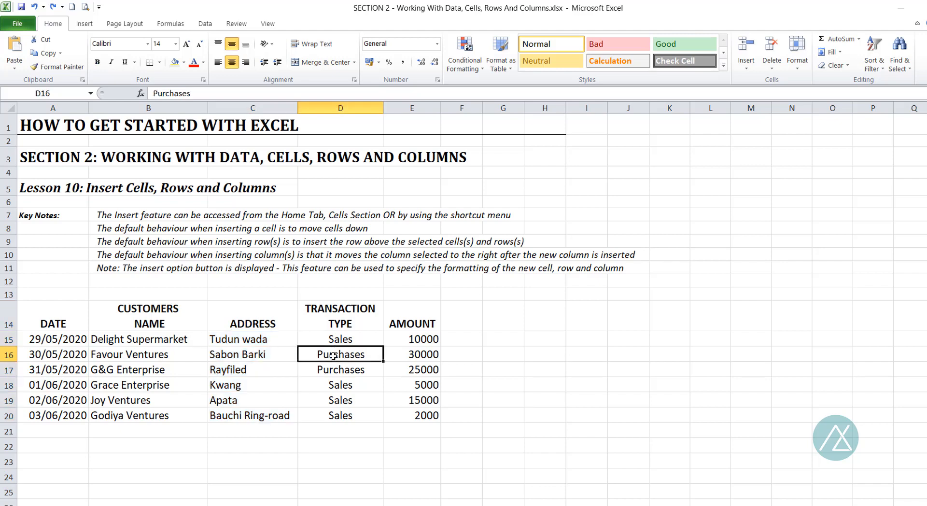
right_click(337, 356)
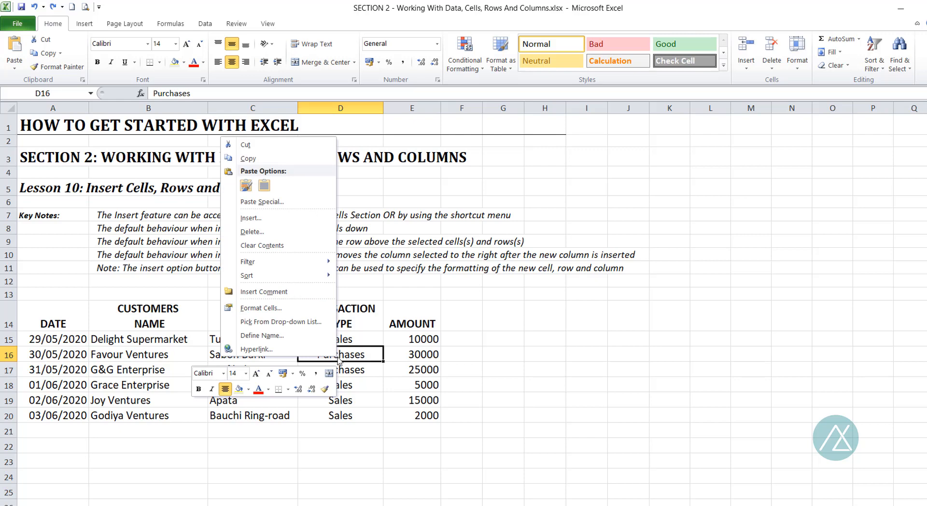
left_click(263, 219)
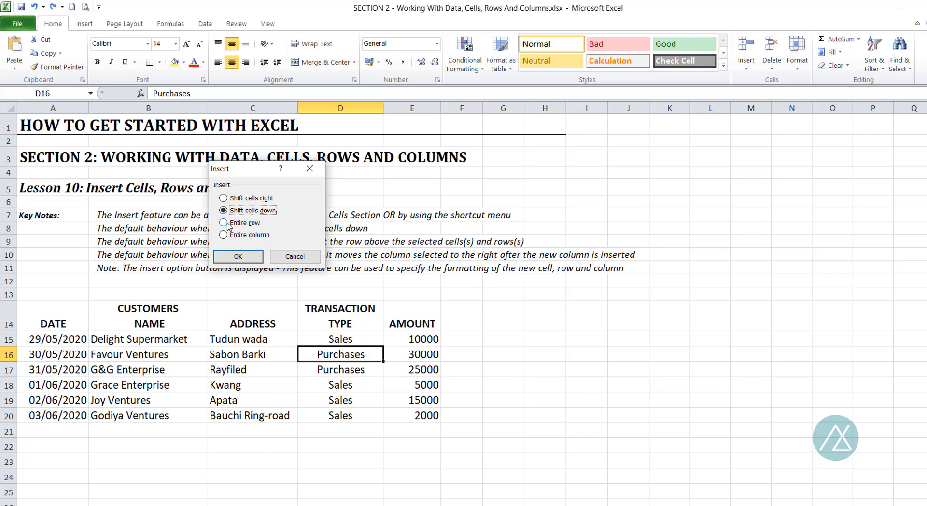
left_click_drag(252, 171, 394, 192)
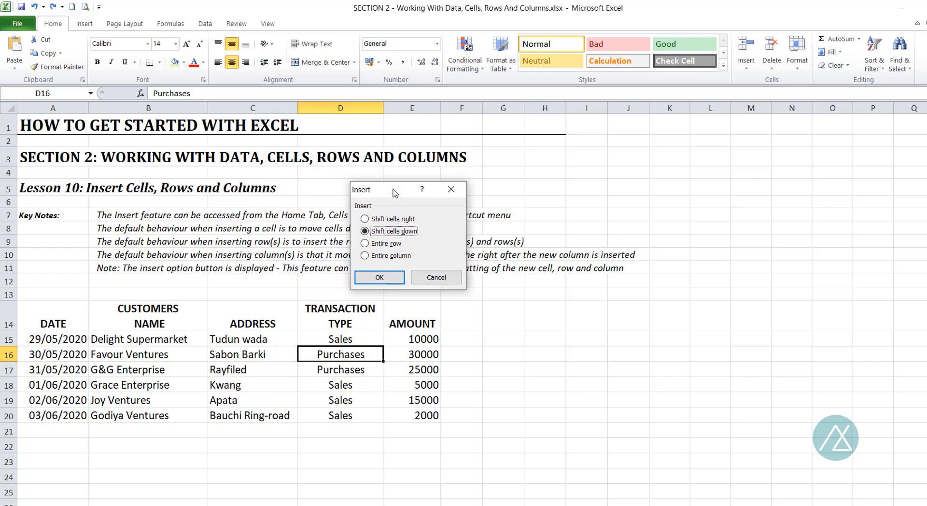
left_click(365, 244)
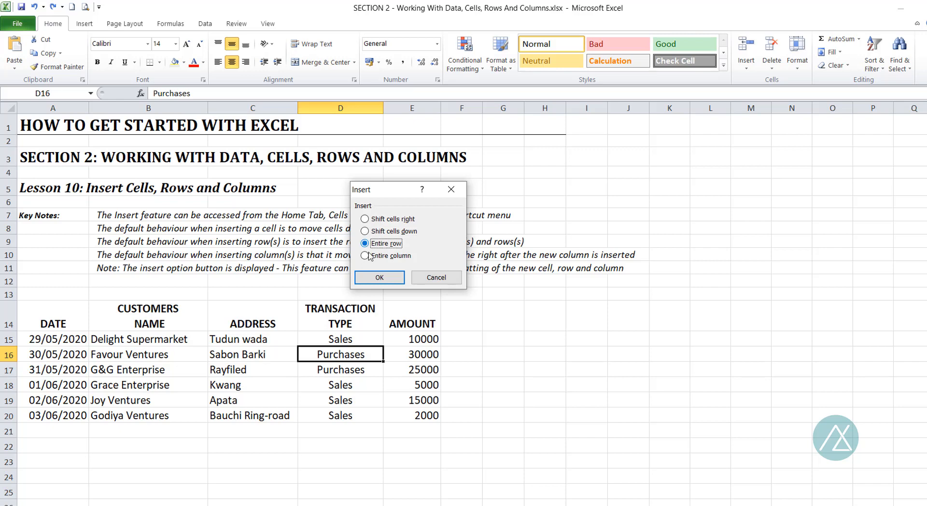
left_click(377, 278)
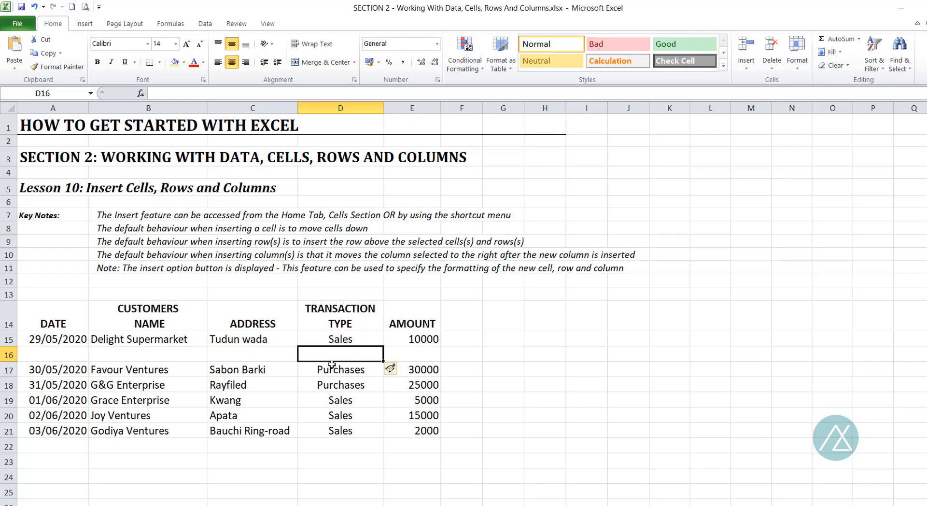
left_click(34, 10)
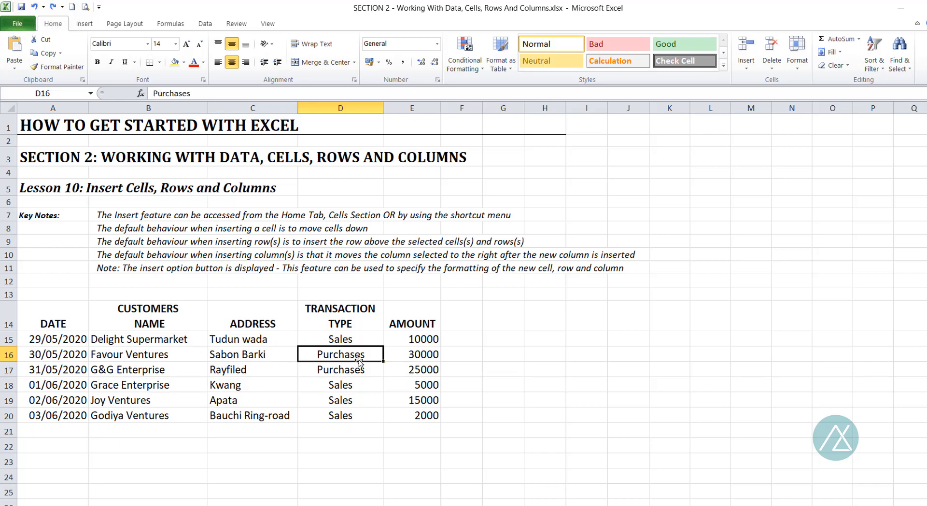
Select the whole of row 16 and insert a blank row above the Favour Ventures record.
left_click(10, 354)
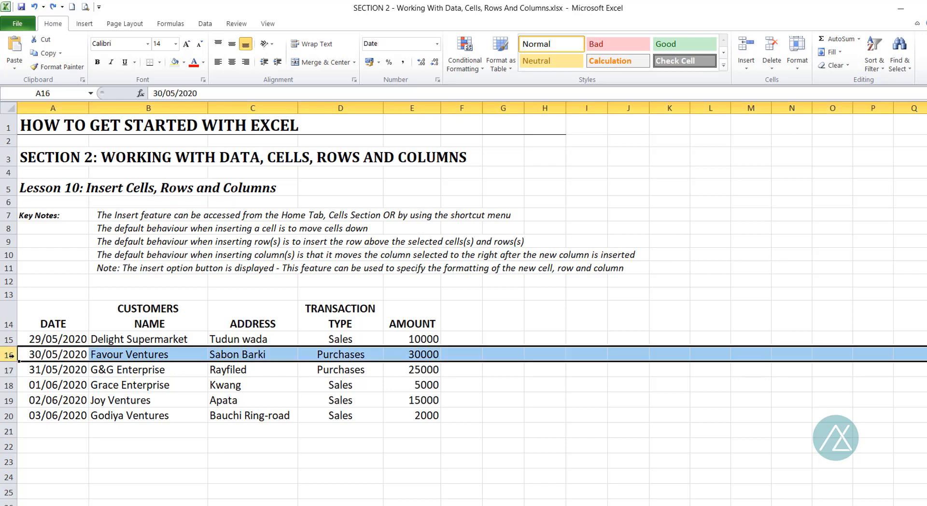
right_click(10, 355)
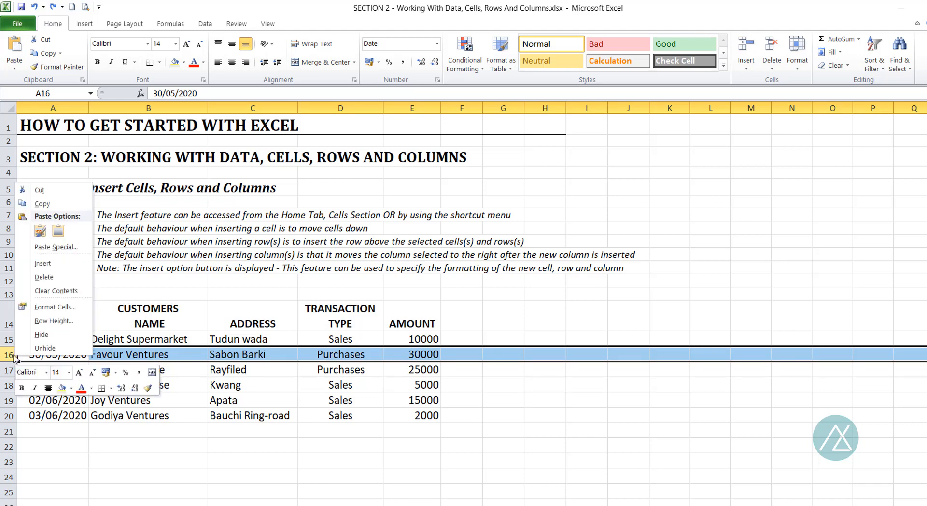
left_click(61, 266)
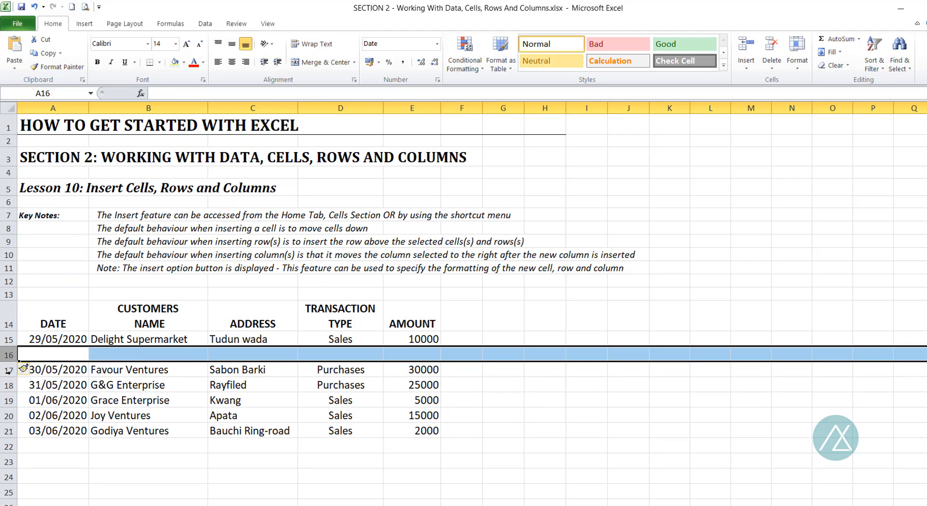
Select rows 17 to 20 and insert four blank sheet rows above the Favour Ventures record.
left_click_drag(9, 370, 18, 410)
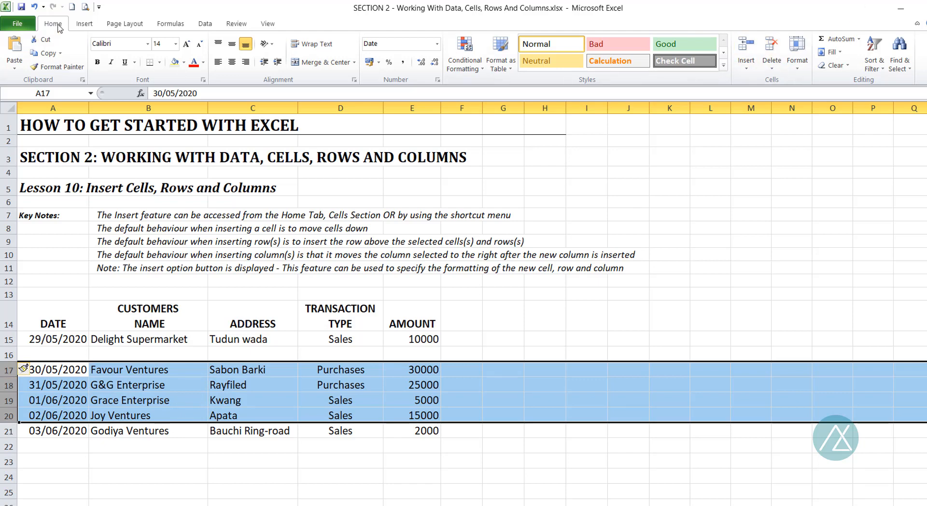
left_click(747, 70)
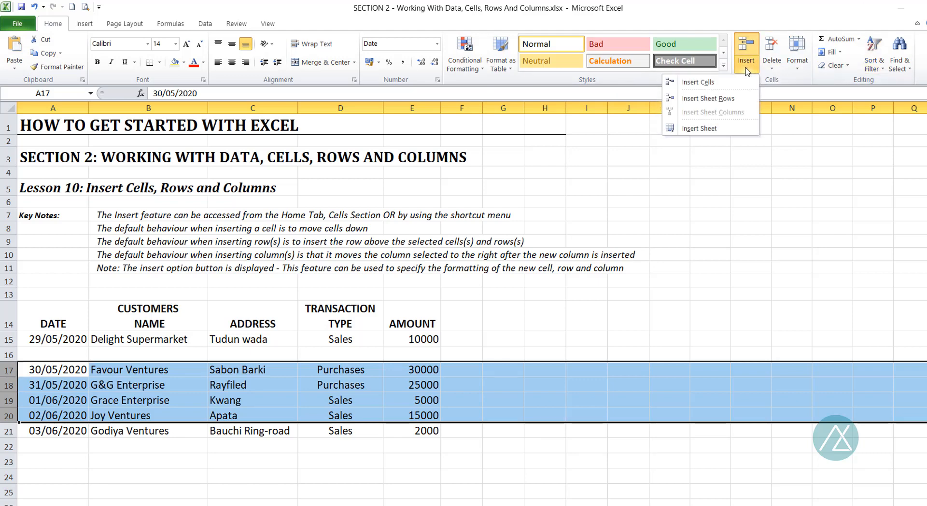
left_click(696, 99)
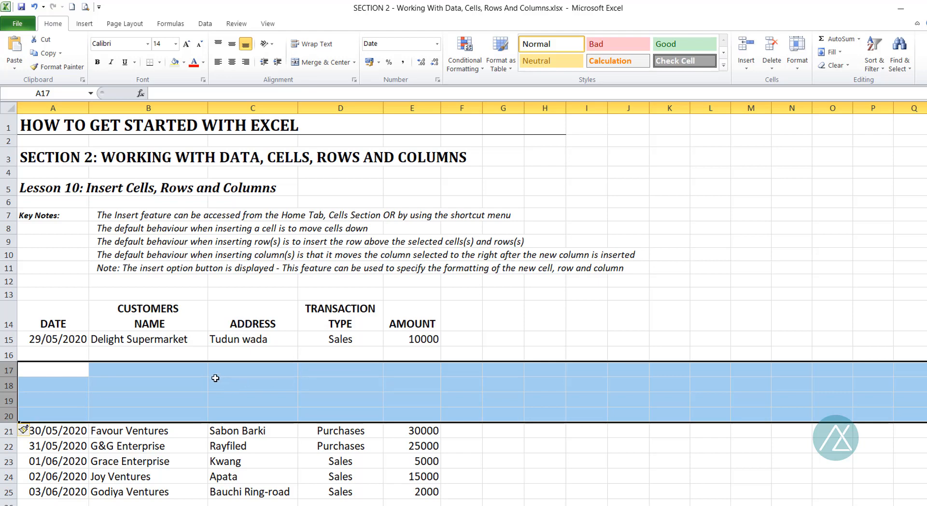
Undo the four-row insertion and the single-row insertion above the Favour Ventures record, and deselect the row by selecting cell E17.
left_click(35, 6)
left_click(35, 6)
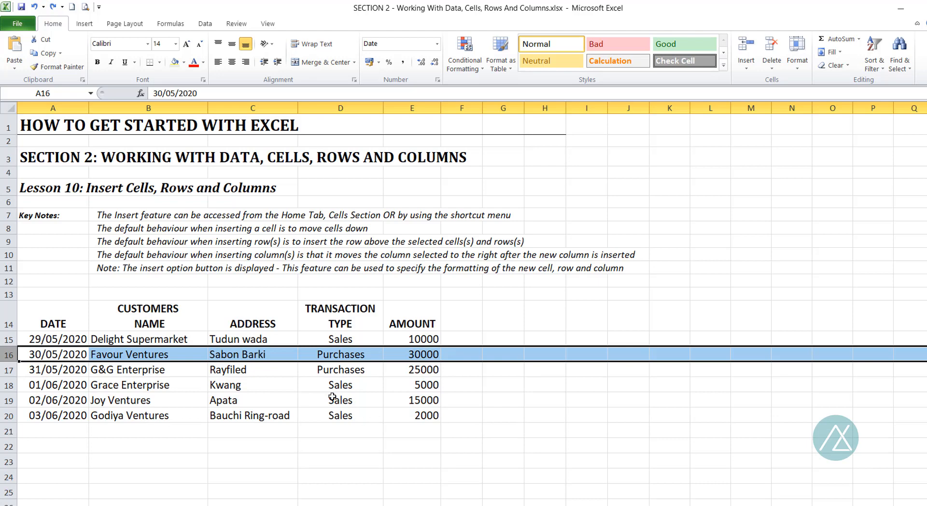
left_click(410, 376)
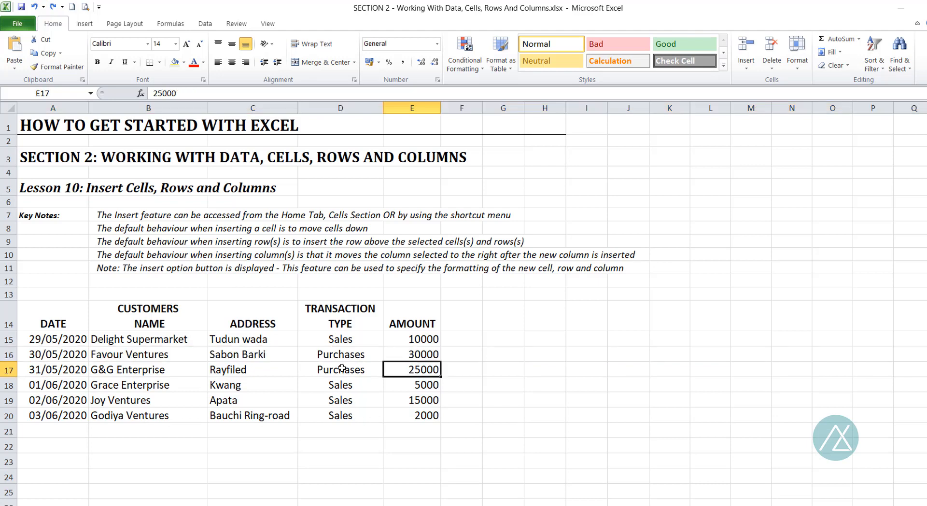
Insert a blank sheet column at cell D17, between the Address and Transaction Type columns.
left_click(342, 369)
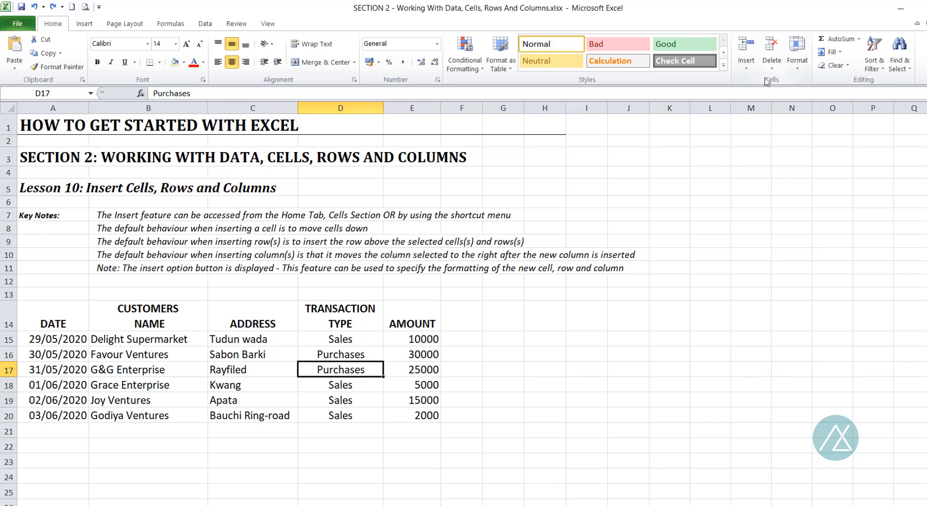
left_click(747, 71)
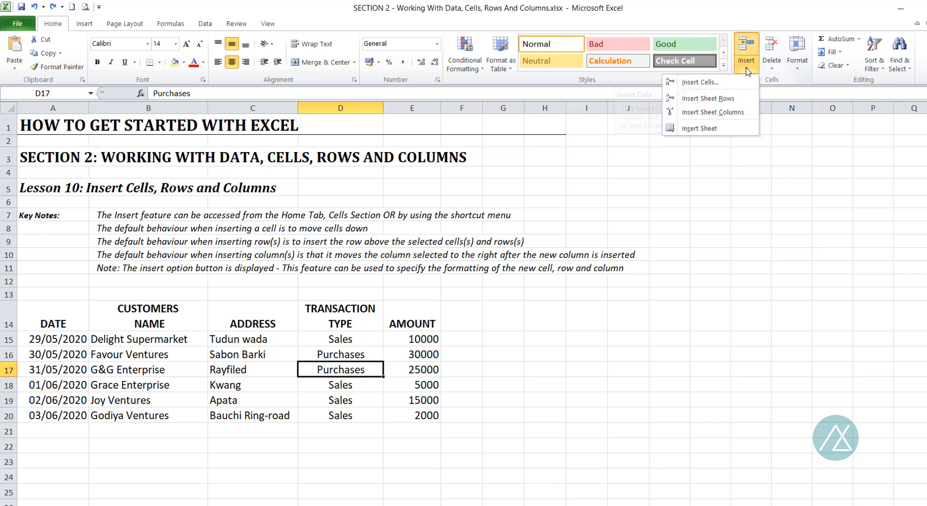
left_click(723, 113)
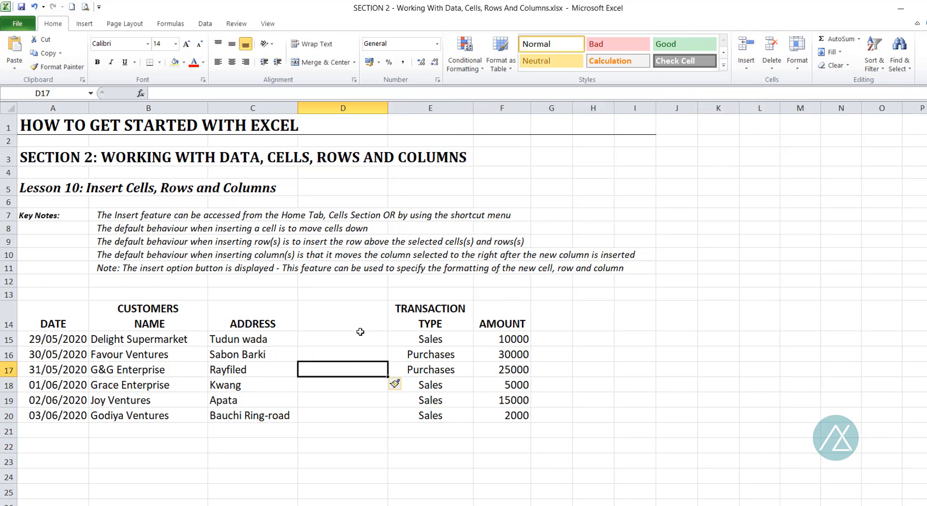
left_click(436, 367)
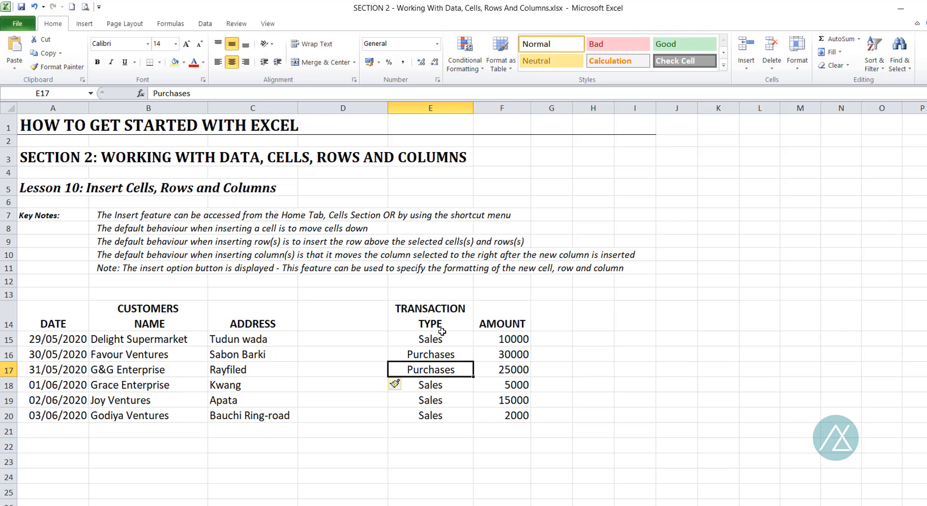
left_click(352, 368)
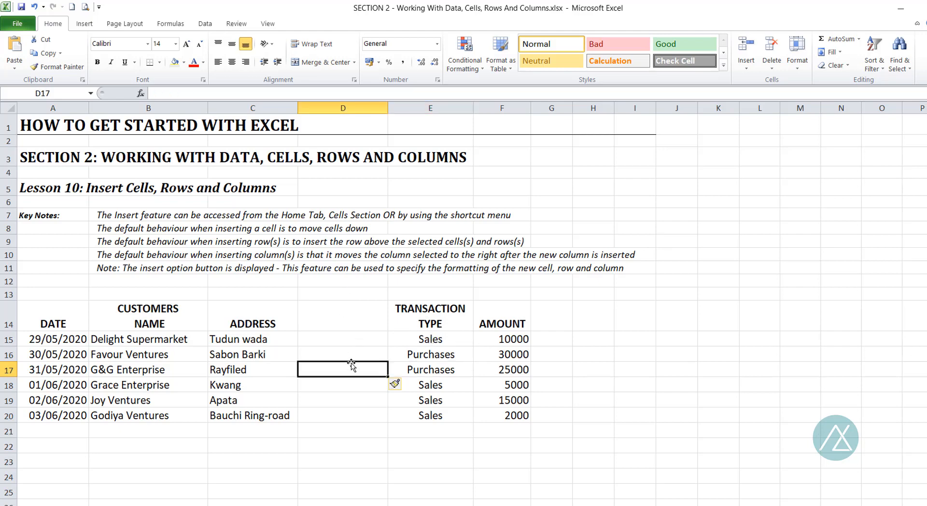
Apply Format Same As Left to the inserted column D, and undo the column insertion.
left_click(398, 384)
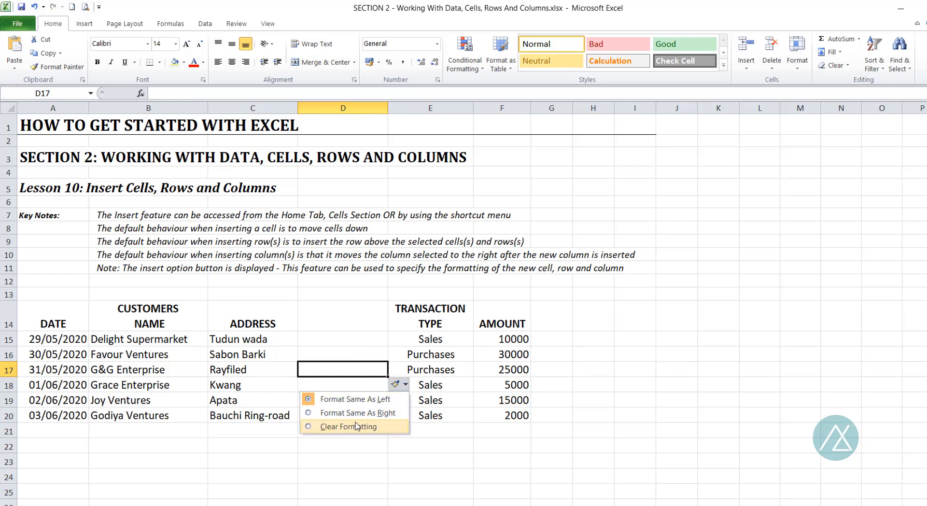
left_click(363, 400)
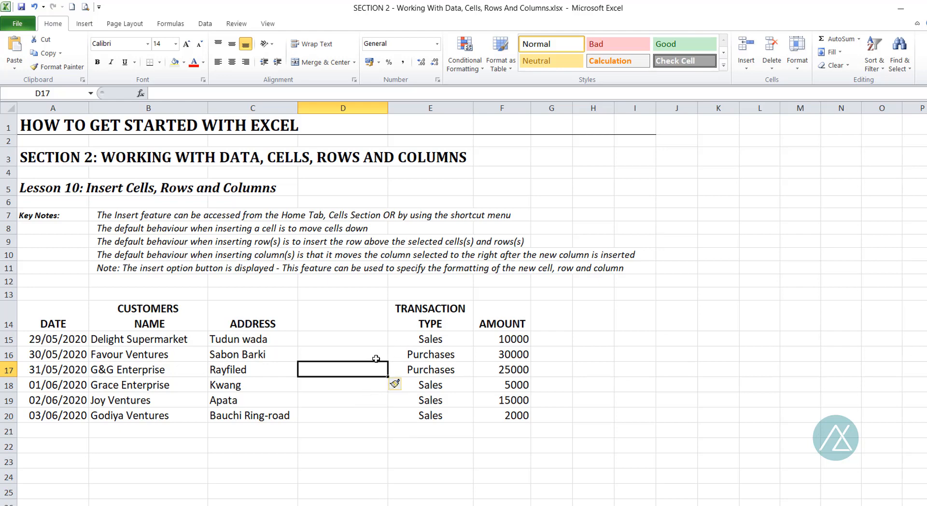
left_click(36, 9)
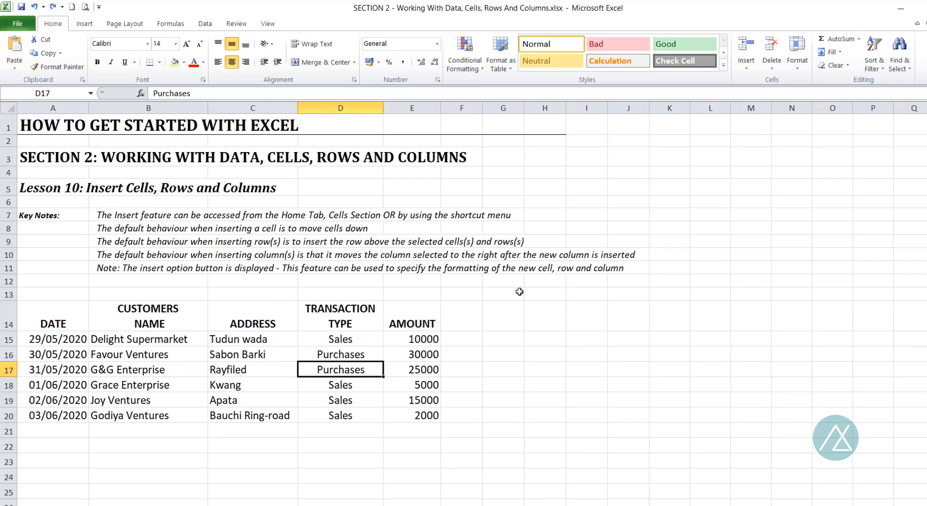
Select the whole of columns D and E and insert two blank columns before the Transaction Type column.
left_click(340, 107)
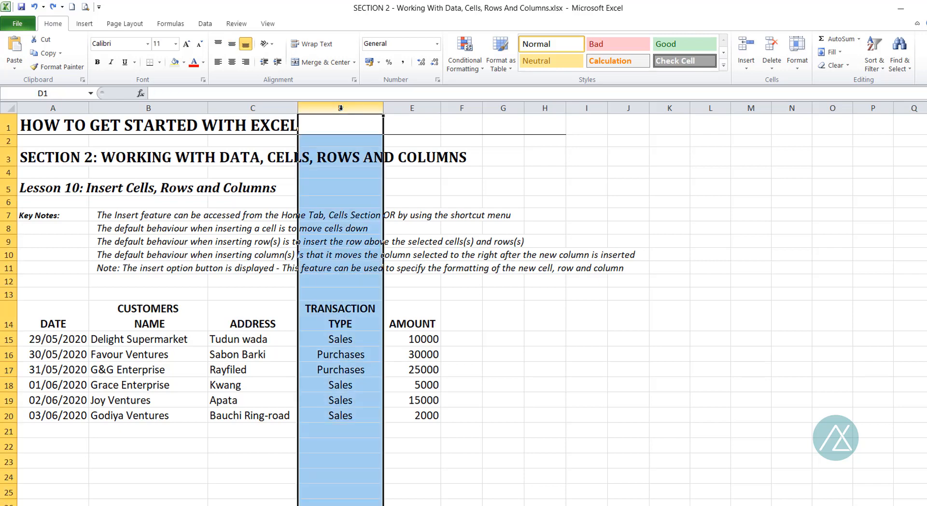
left_click_drag(380, 110, 400, 115)
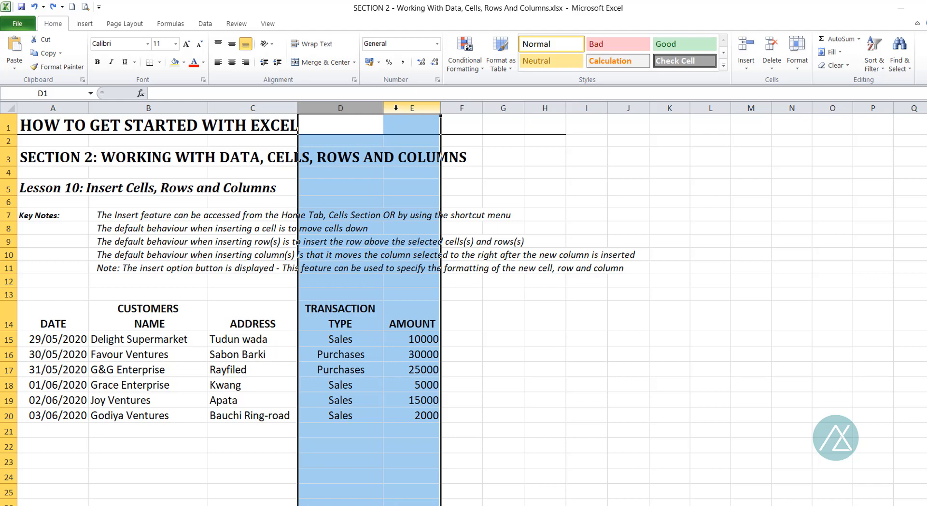
right_click(314, 109)
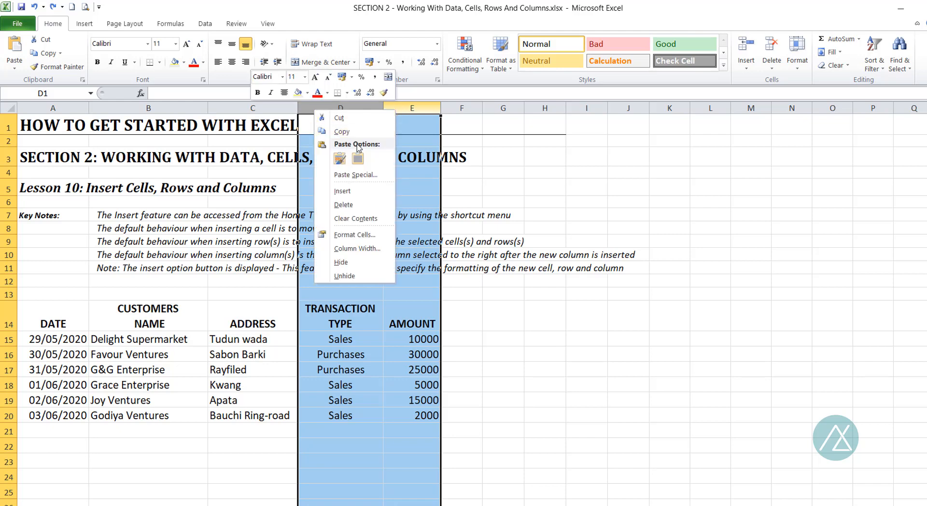
left_click(349, 191)
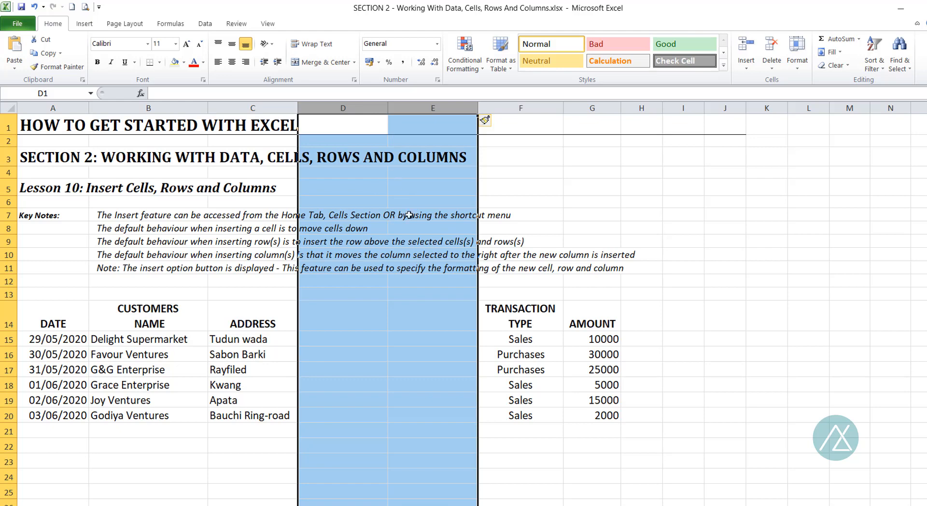
Apply Format Same As Left to the two inserted columns, undo their insertion, and select cell F16.
left_click(493, 123)
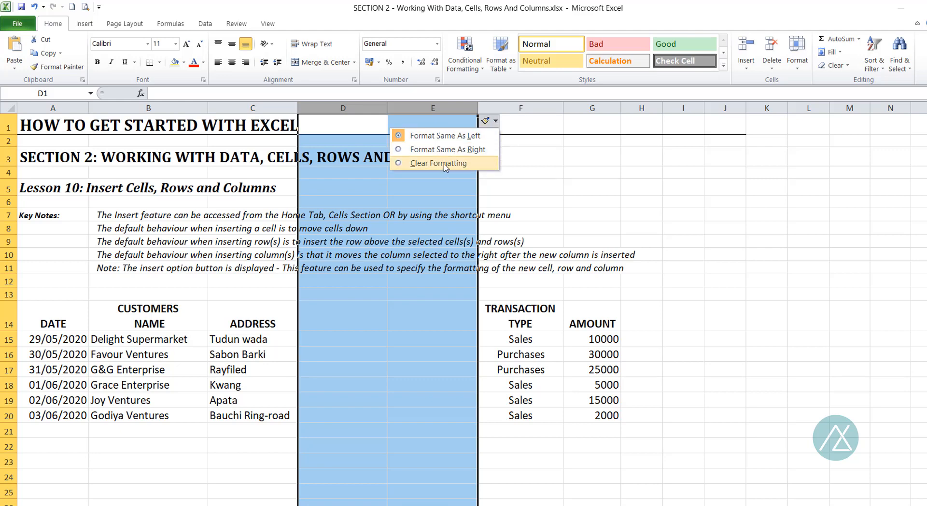
left_click(441, 139)
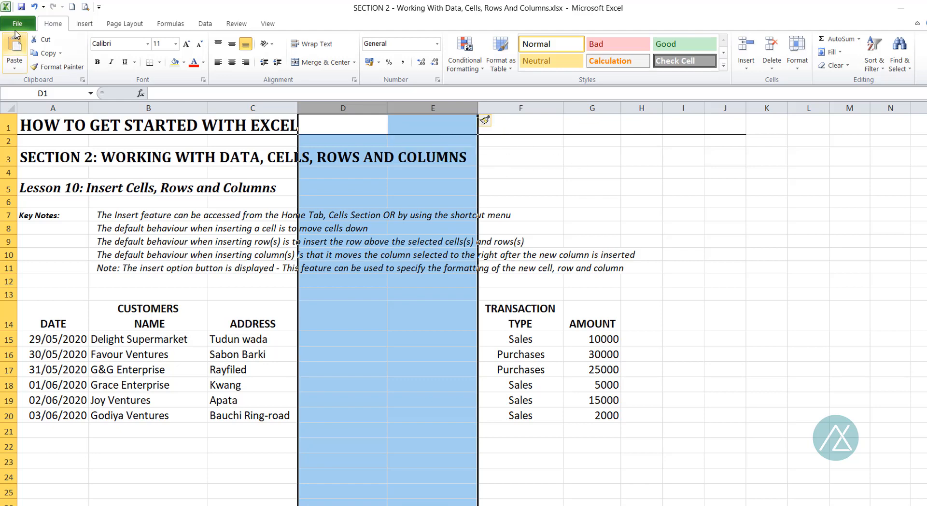
left_click(32, 8)
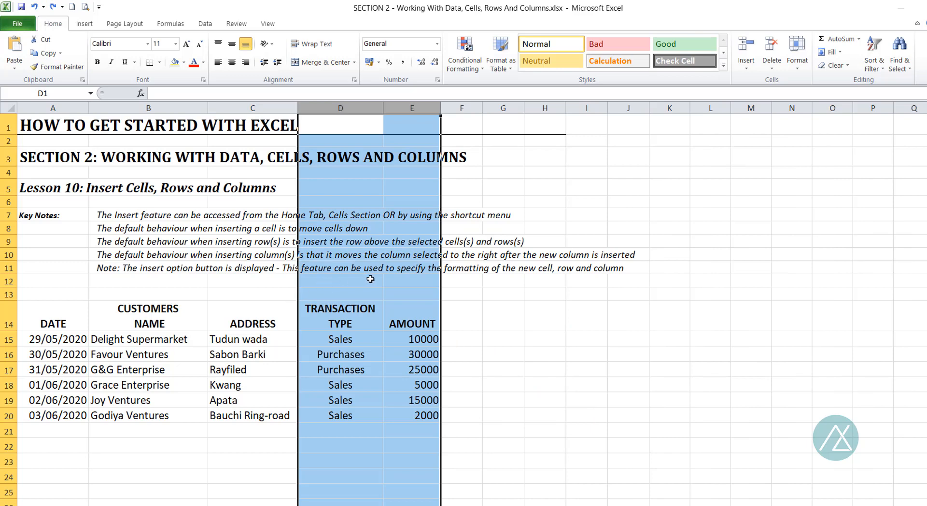
left_click(464, 348)
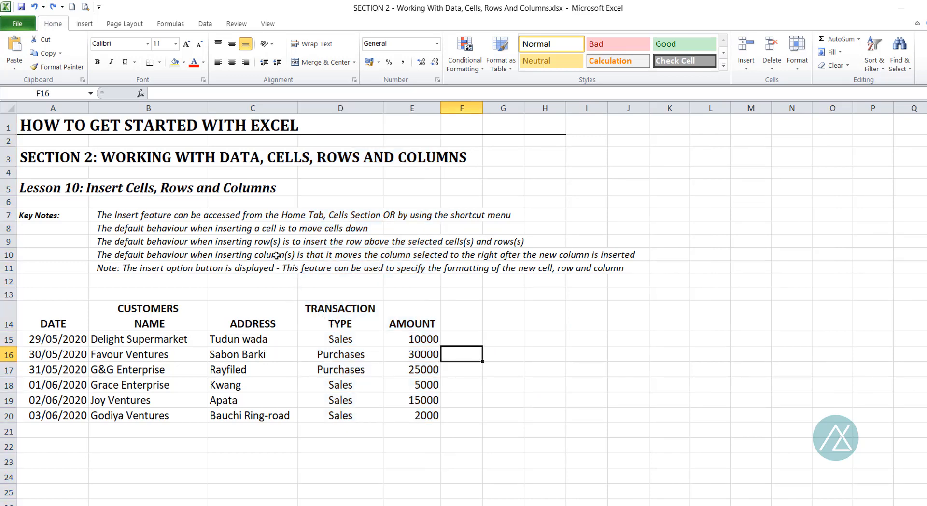